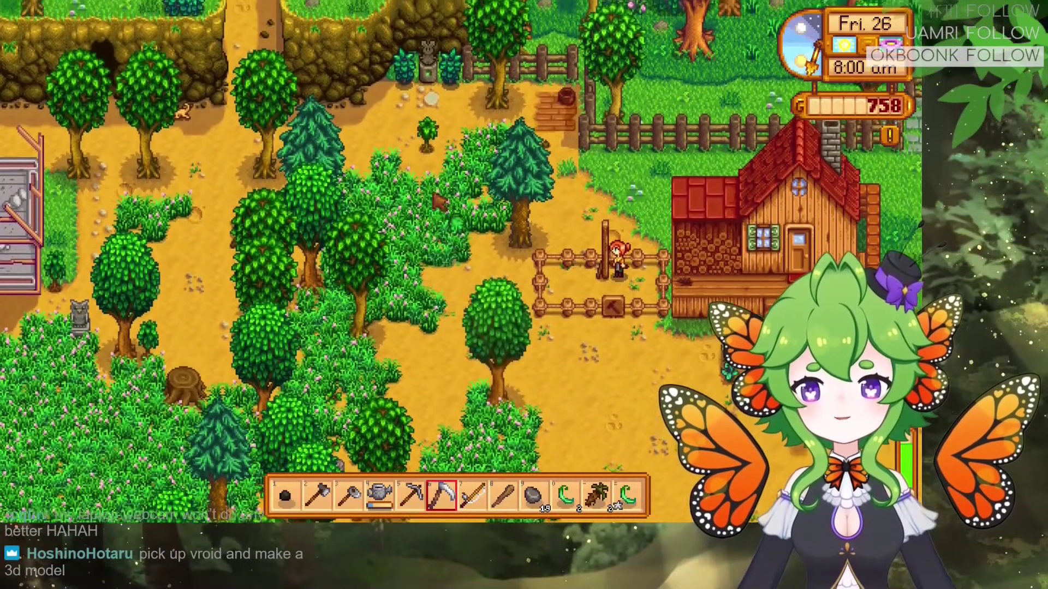
Walk the farmer up behind the pine tree and back down-left past it, then swing the scythe at the grass
{"action": "key", "text": "w"}
{"action": "key", "text": "d"}
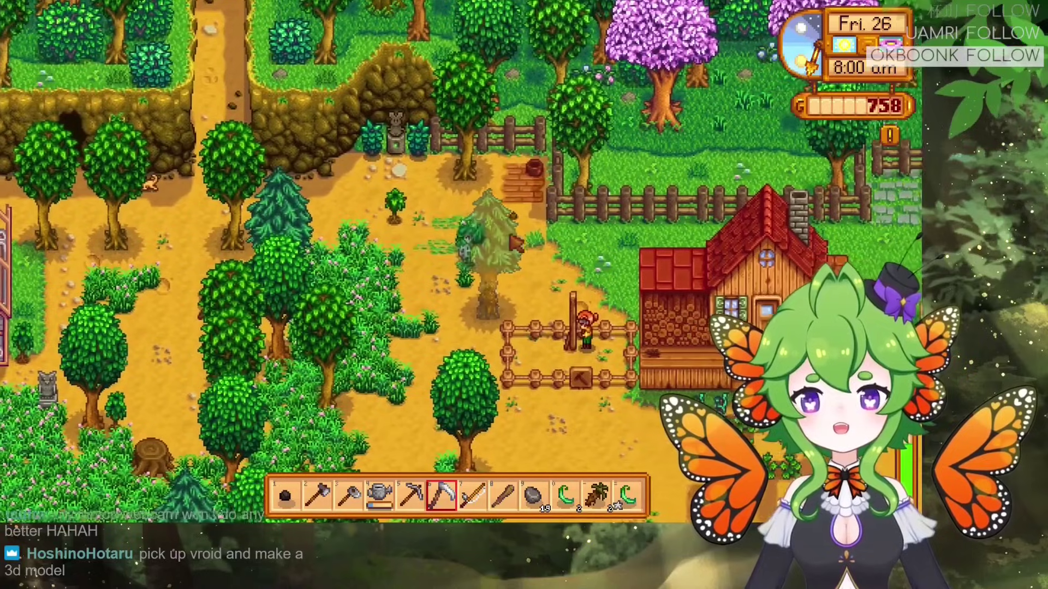
{"action": "key", "text": "a"}
{"action": "key", "text": "s"}
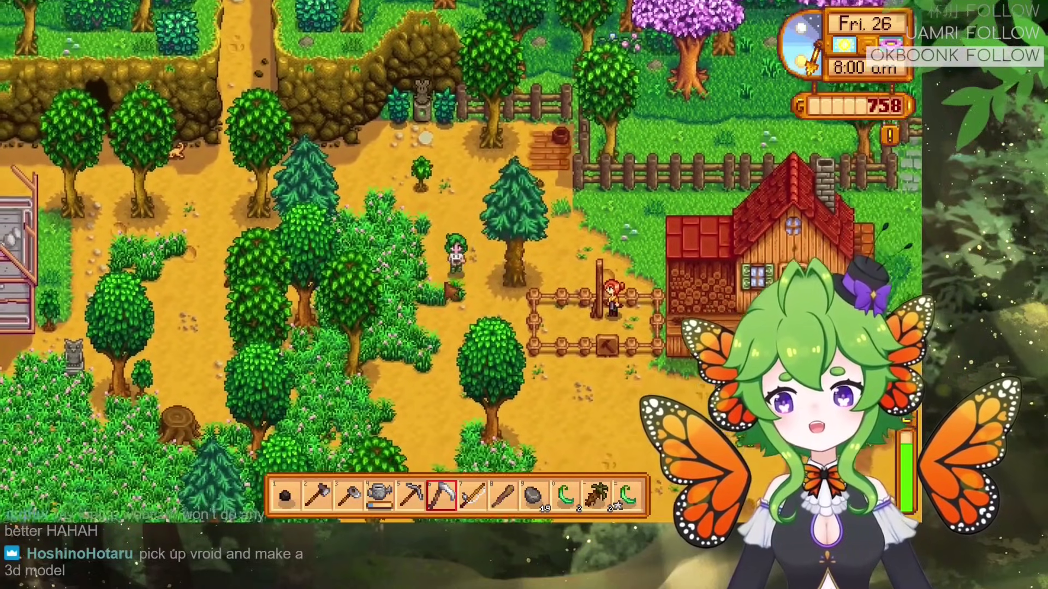
{"action": "key", "text": "c"}
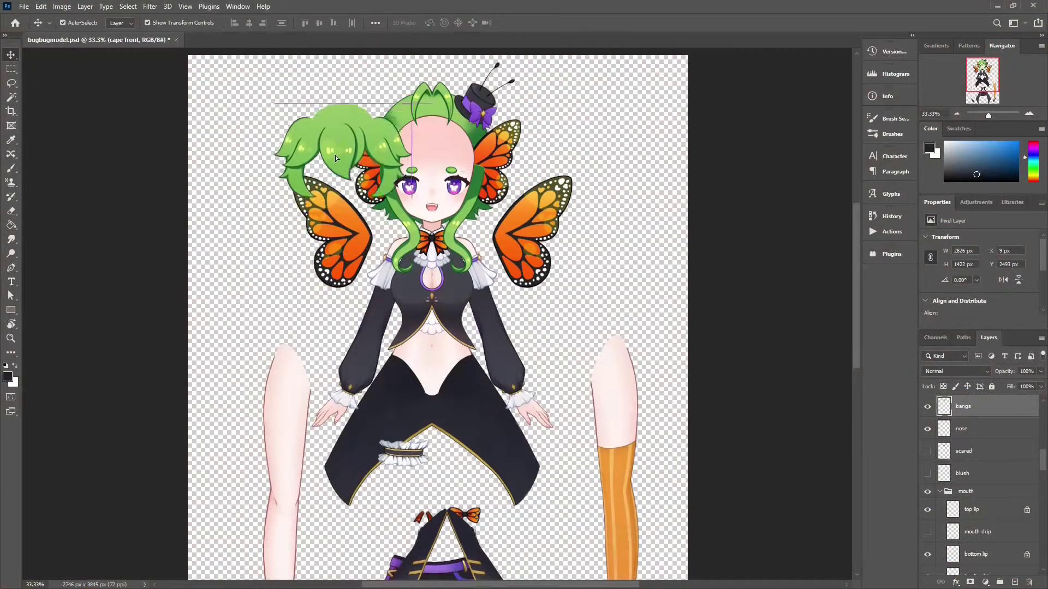
Drag the bangs tuft to the lower left and pull the back hair off the head to the left
{"action": "left_click_drag", "start_coordinate": [336, 158], "coordinate": [306, 326]}
{"action": "left_click_drag", "start_coordinate": [406, 111], "coordinate": [191, 202]}
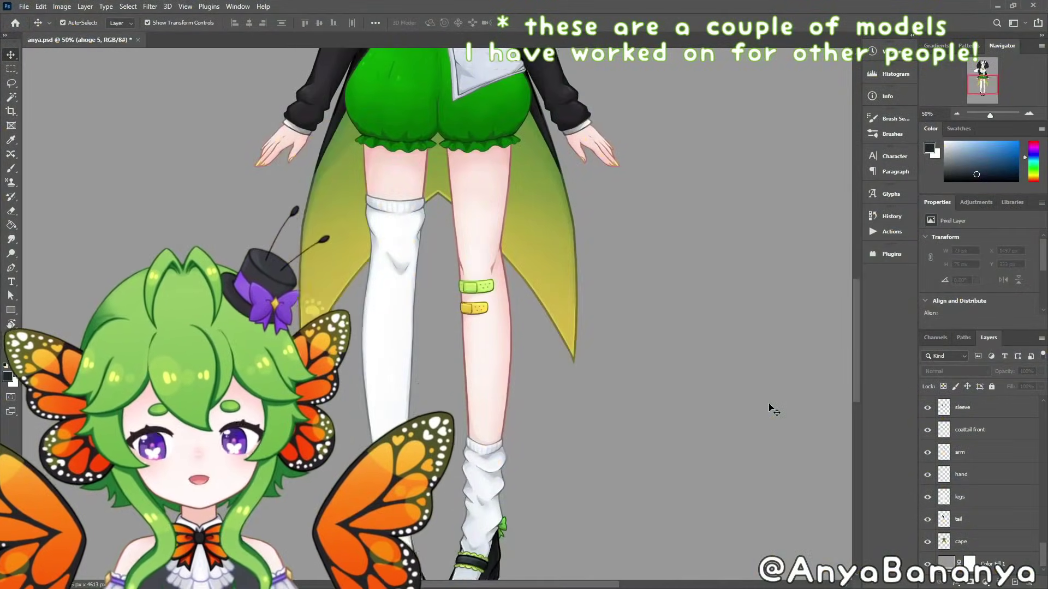
{"action": "scroll", "coordinate": [773, 409], "scroll_direction": "up", "scroll_amount": 10}
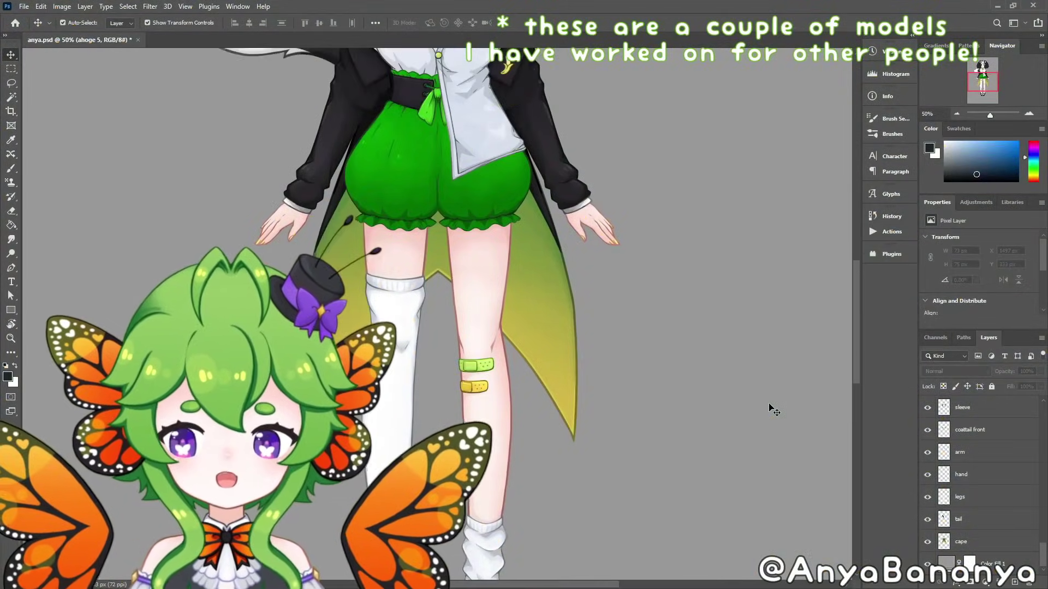
{"action": "scroll", "coordinate": [774, 410], "scroll_direction": "up", "scroll_amount": 9}
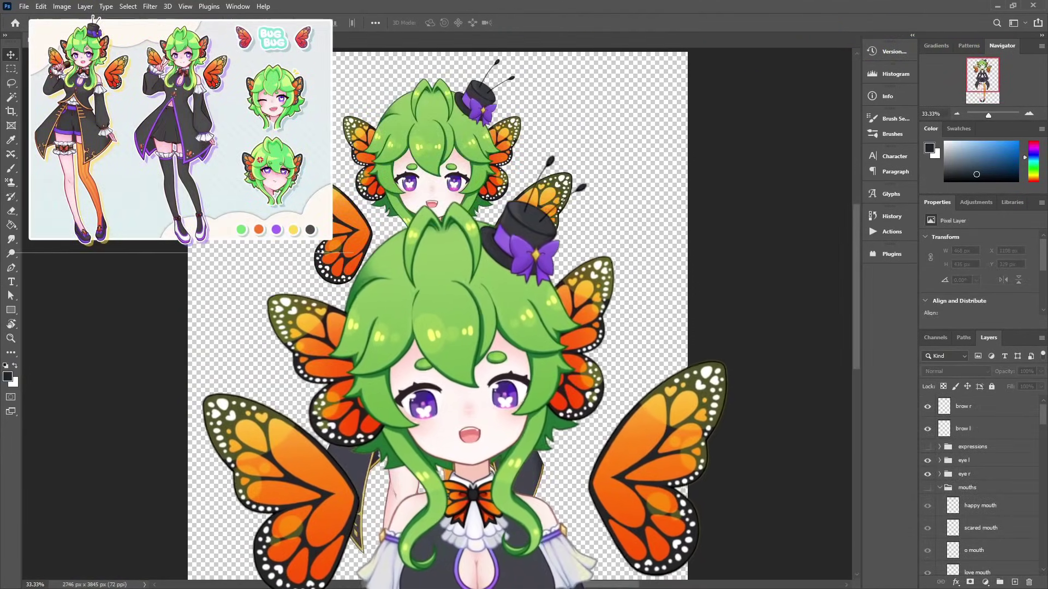
{"action": "key", "text": "ctrl+plus"}
{"action": "key", "text": "ctrl+plus"}
{"action": "key", "text": "ctrl+plus"}
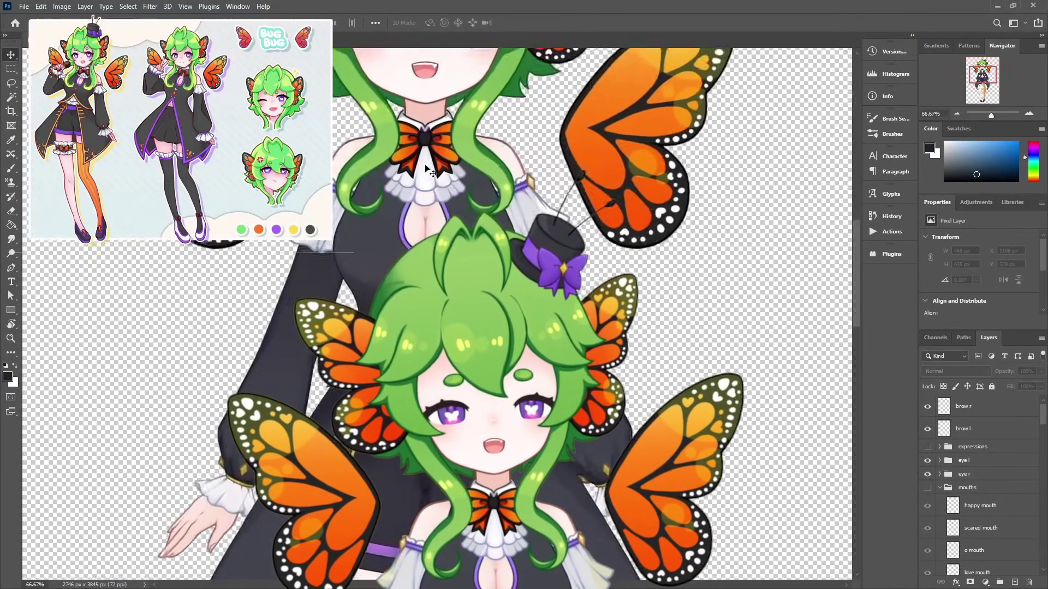
{"action": "key", "text": "ctrl+minus"}
{"action": "key", "text": "ctrl+minus"}
{"action": "key", "text": "ctrl+minus"}
{"action": "key", "text": "ctrl+minus"}
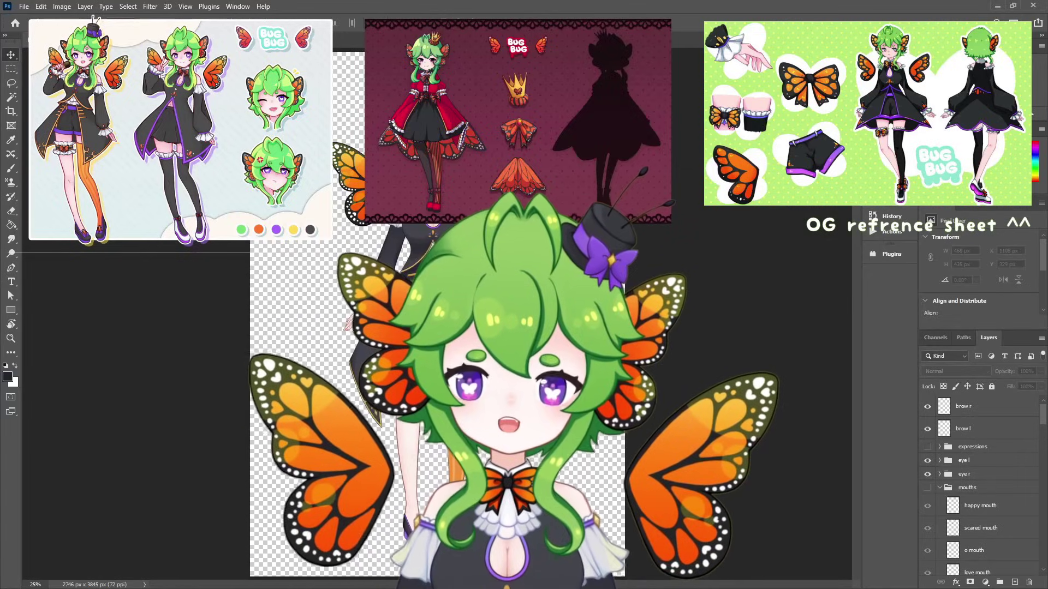
{"action": "key", "text": "ctrl+plus"}
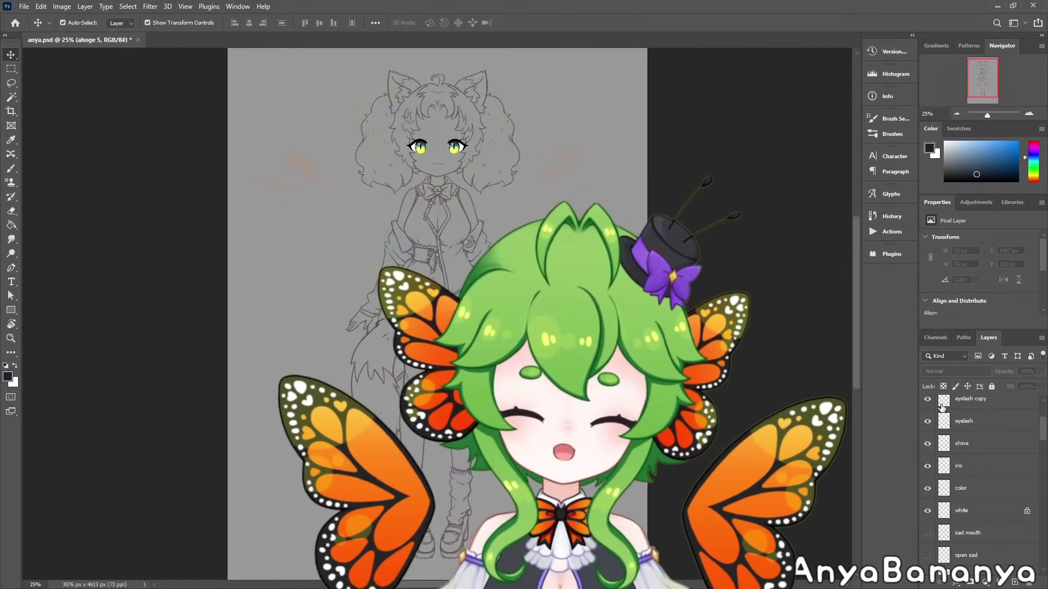
Zoom to 33.33%, then to 100% on the eyes, then out to 25% to see the whole character
{"action": "scroll", "coordinate": [1044, 428], "scroll_direction": "up", "scroll_amount": 1}
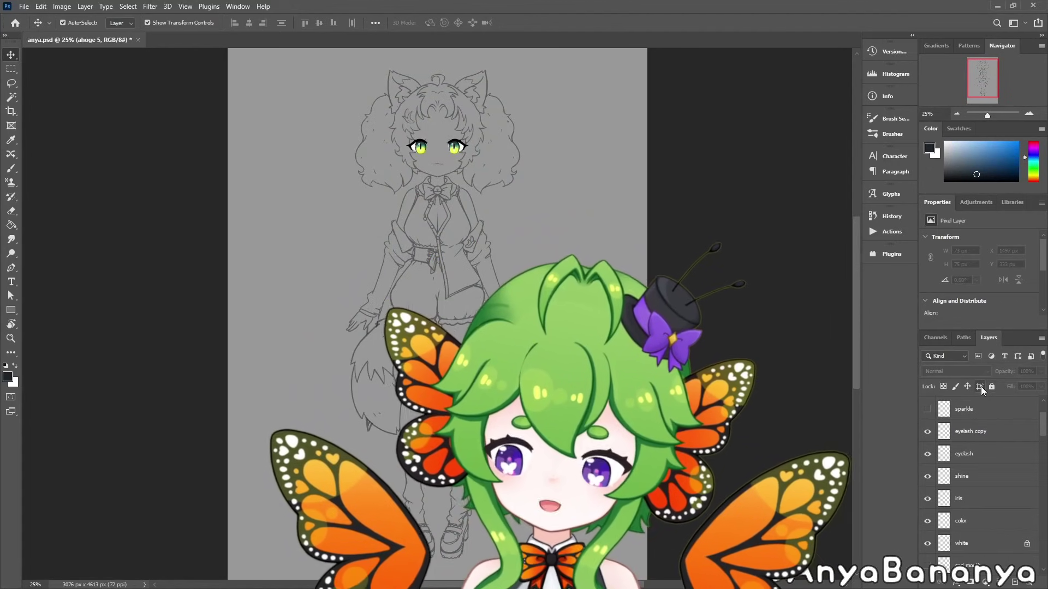
{"action": "key", "text": "ctrl+plus"}
{"action": "key", "text": "ctrl+plus"}
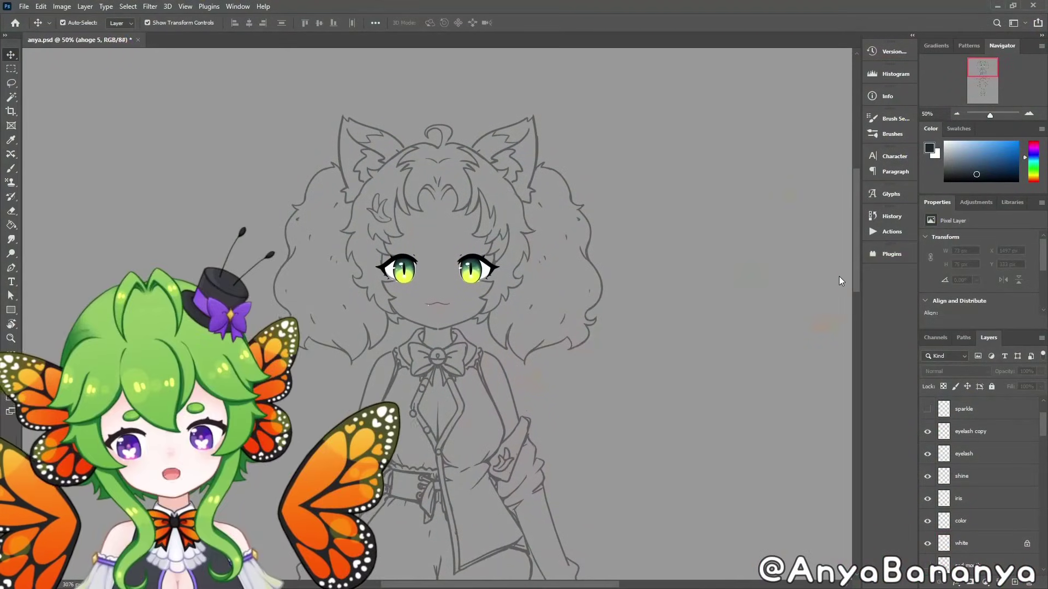
{"action": "key", "text": "ctrl+1"}
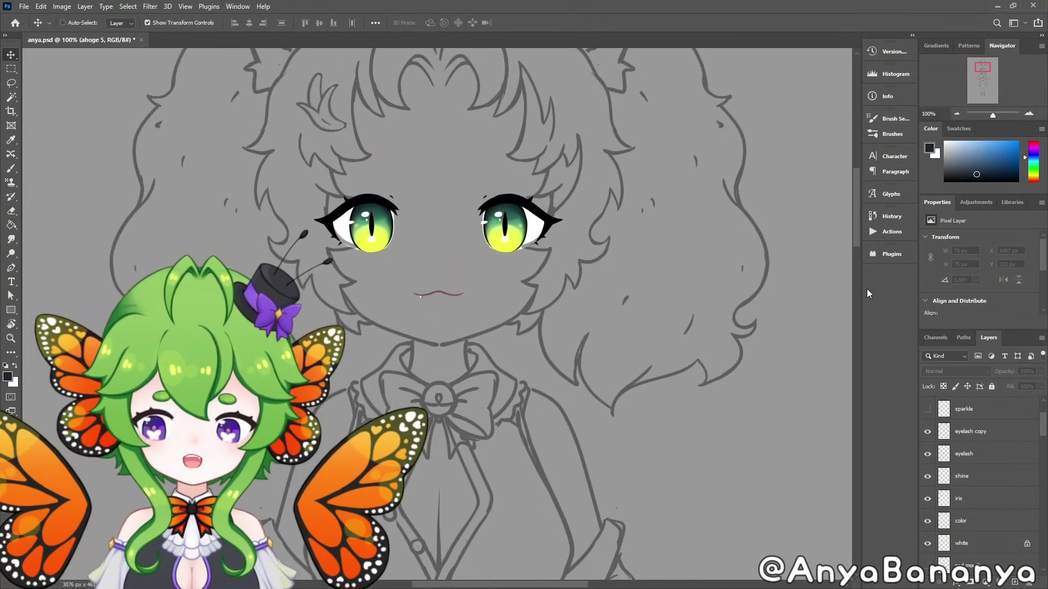
{"action": "key", "text": "ctrl+minus"}
{"action": "key", "text": "ctrl+minus"}
{"action": "key", "text": "ctrl+minus"}
{"action": "key", "text": "ctrl+minus"}
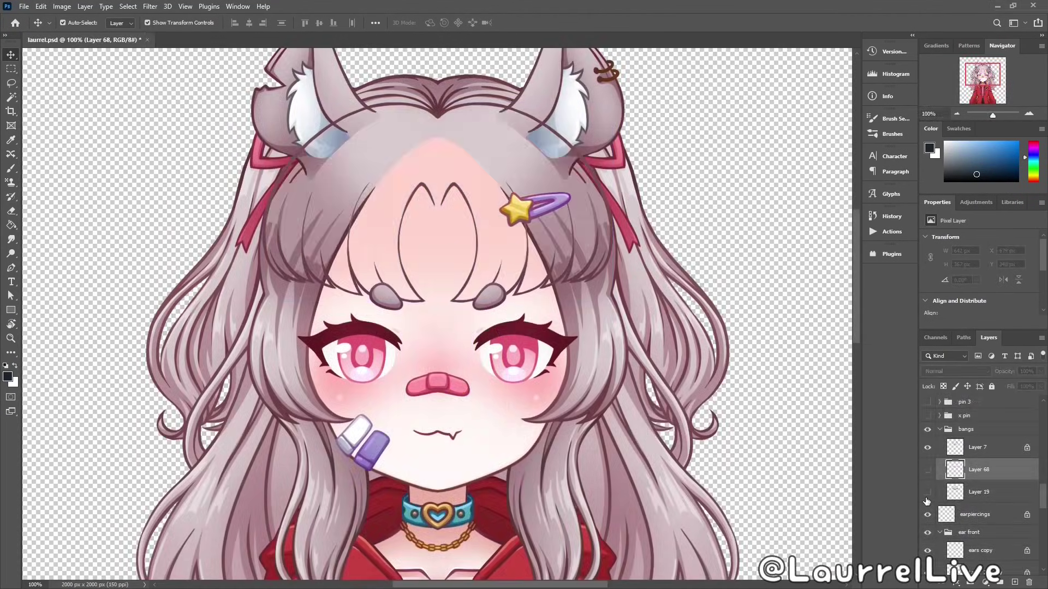
Show the bangs shading layer, Layer 68, on the grey-haired character
{"action": "left_click", "coordinate": [927, 472]}
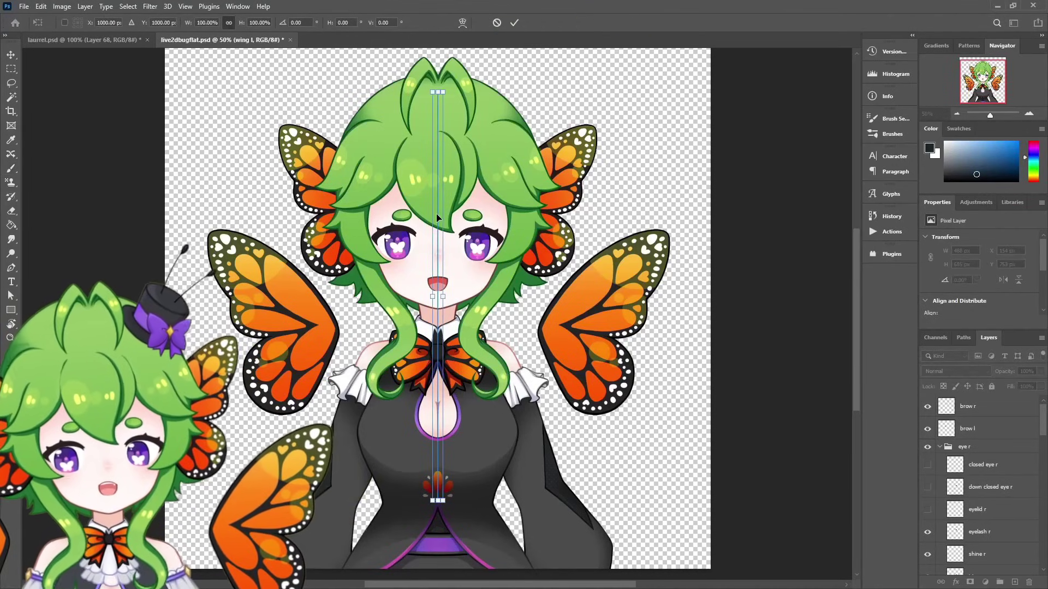
Cancel moving the symmetry guide, then show the green hair and the neck and body layers over the face
{"action": "left_click_drag", "start_coordinate": [436, 214], "coordinate": [305, 241]}
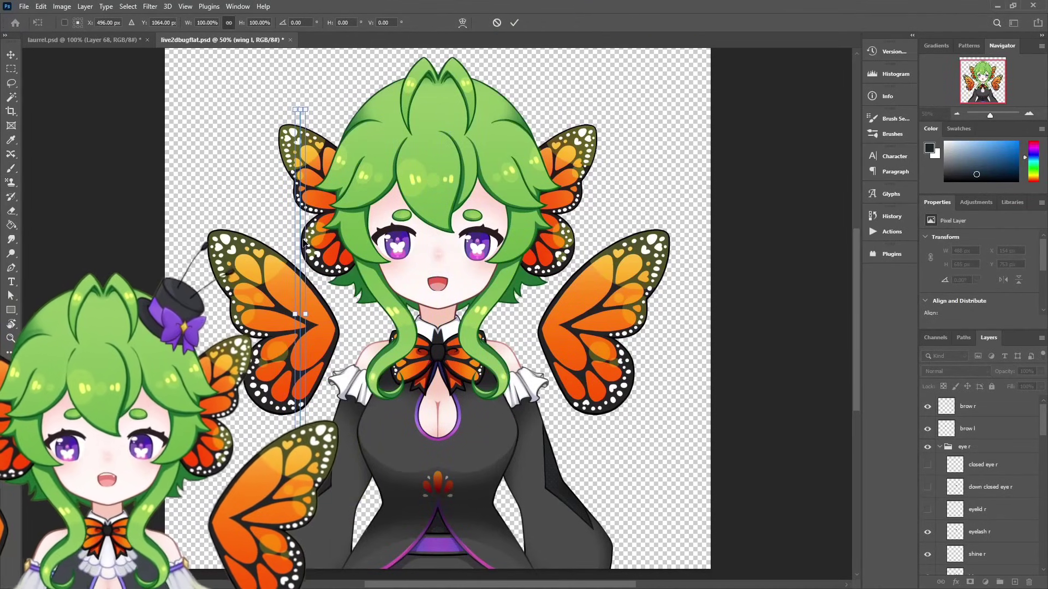
{"action": "key", "text": "Escape"}
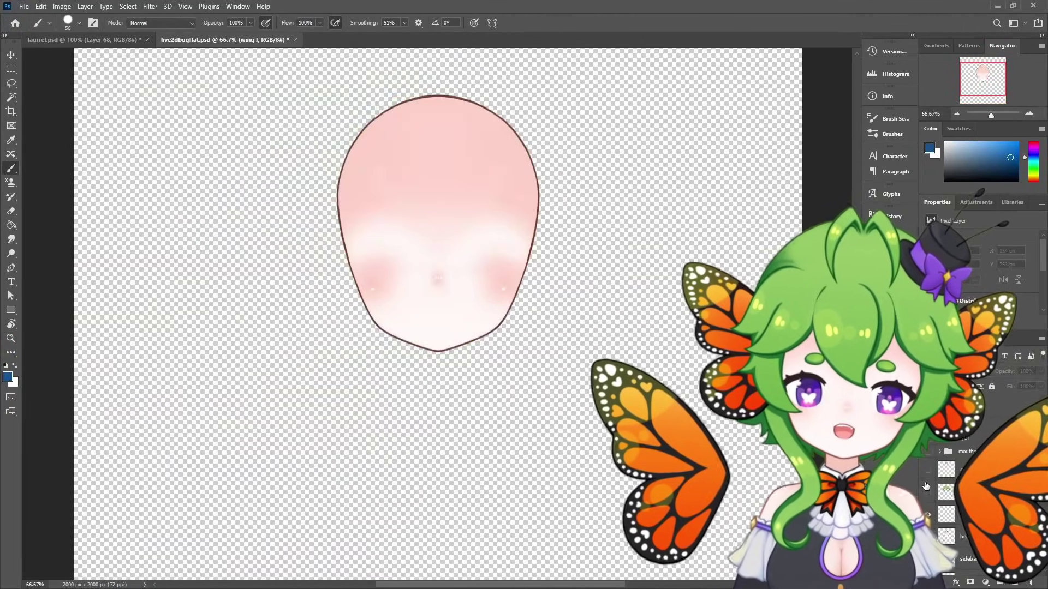
{"action": "left_click", "coordinate": [926, 486]}
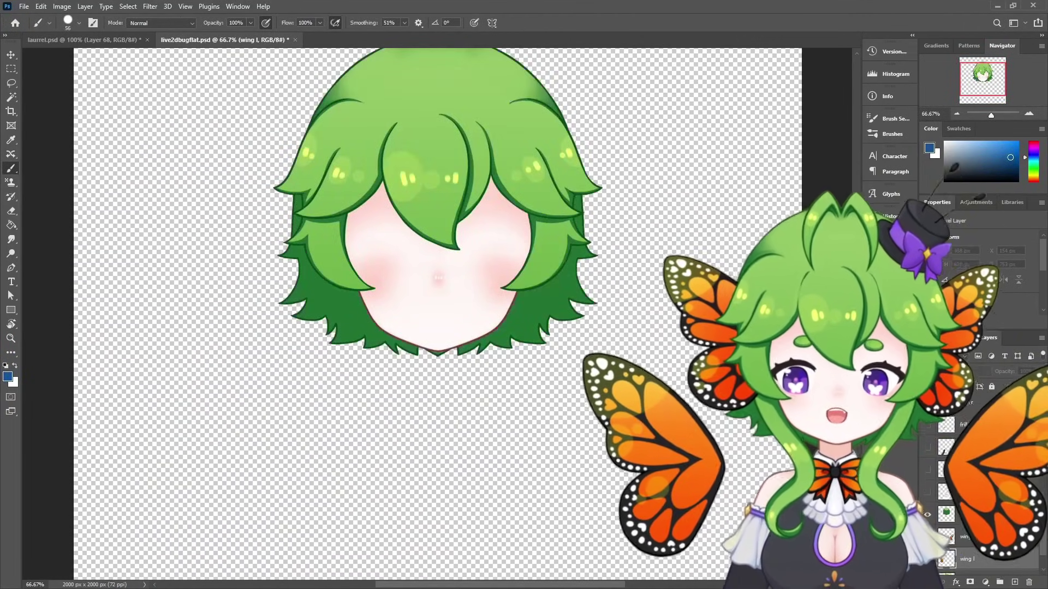
{"action": "left_click", "coordinate": [927, 456]}
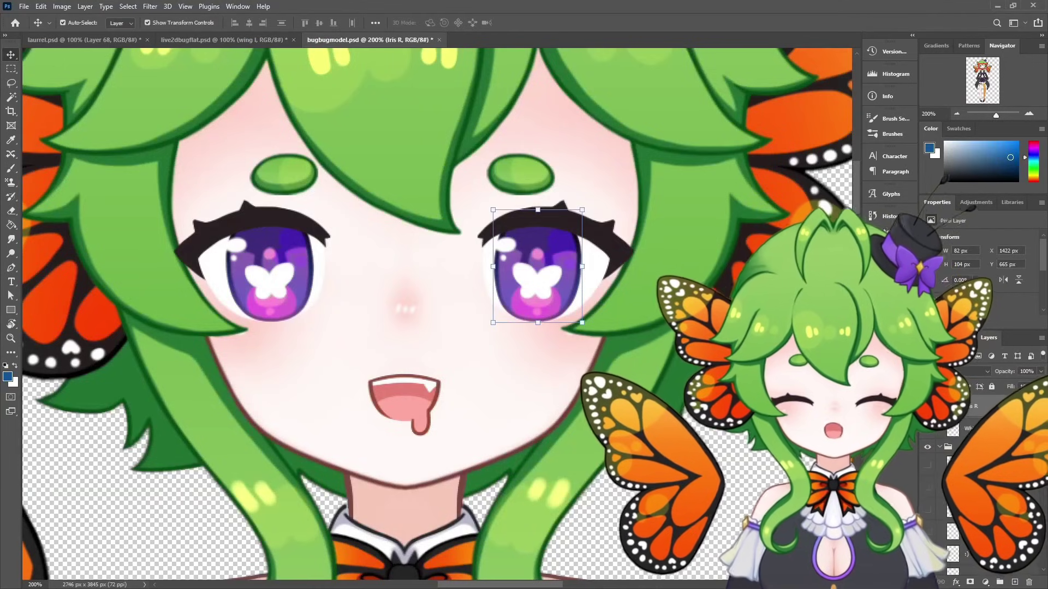
Hide and reshow the right iris layer, then move the mouth drip beside the blush
{"action": "left_click", "coordinate": [929, 409]}
{"action": "left_click", "coordinate": [929, 409]}
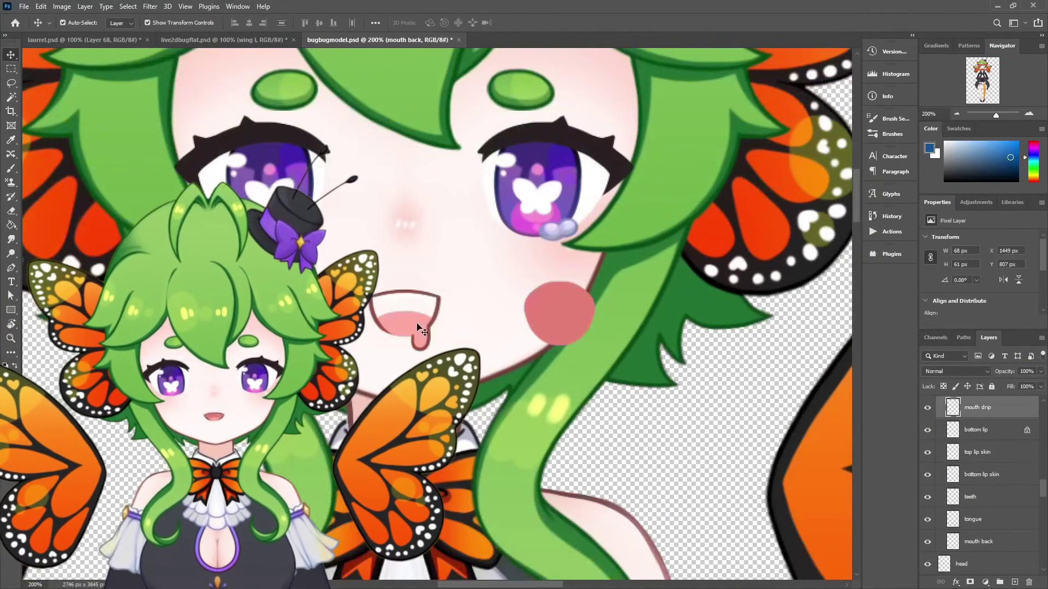
{"action": "left_click_drag", "start_coordinate": [420, 329], "coordinate": [569, 321]}
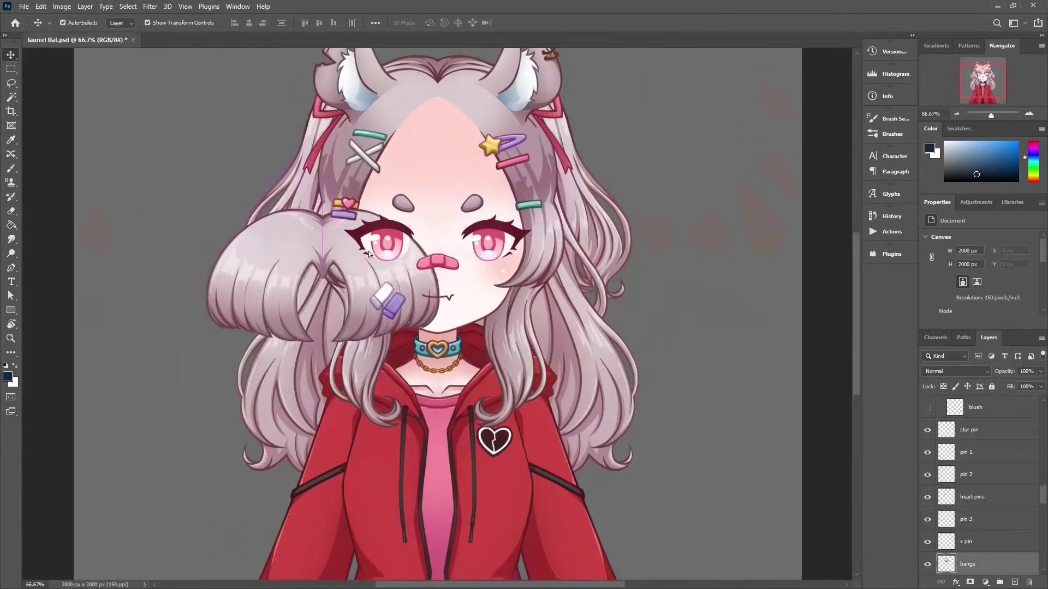
Drag the bangs, pink iris, red jacket and nose off their places to show they are separate layers
{"action": "left_click_drag", "start_coordinate": [369, 254], "coordinate": [349, 267]}
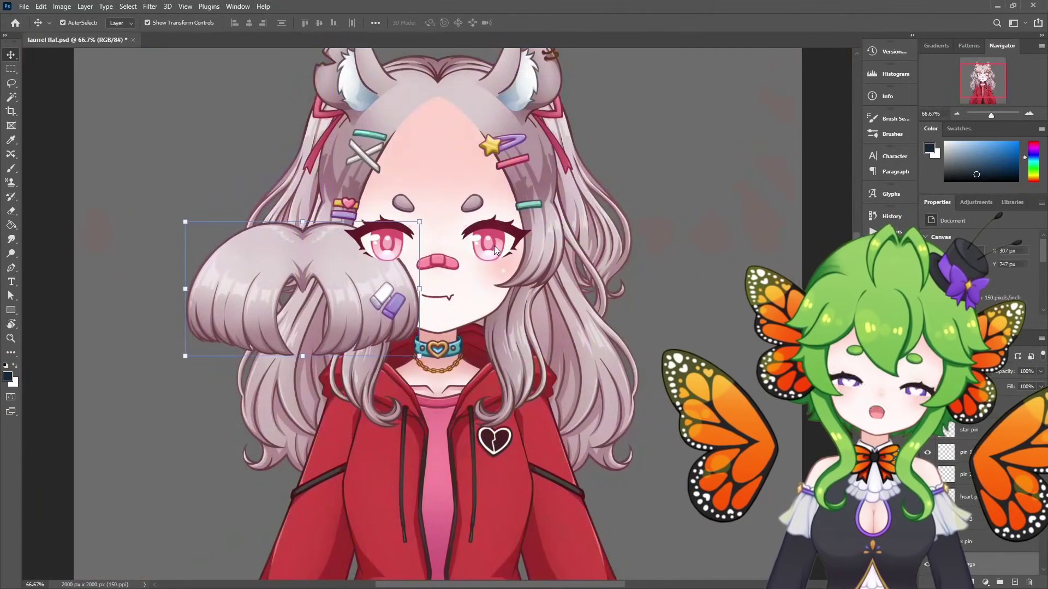
{"action": "left_click_drag", "start_coordinate": [494, 246], "coordinate": [539, 351]}
{"action": "left_click_drag", "start_coordinate": [485, 456], "coordinate": [704, 497]}
{"action": "left_click_drag", "start_coordinate": [437, 442], "coordinate": [437, 562]}
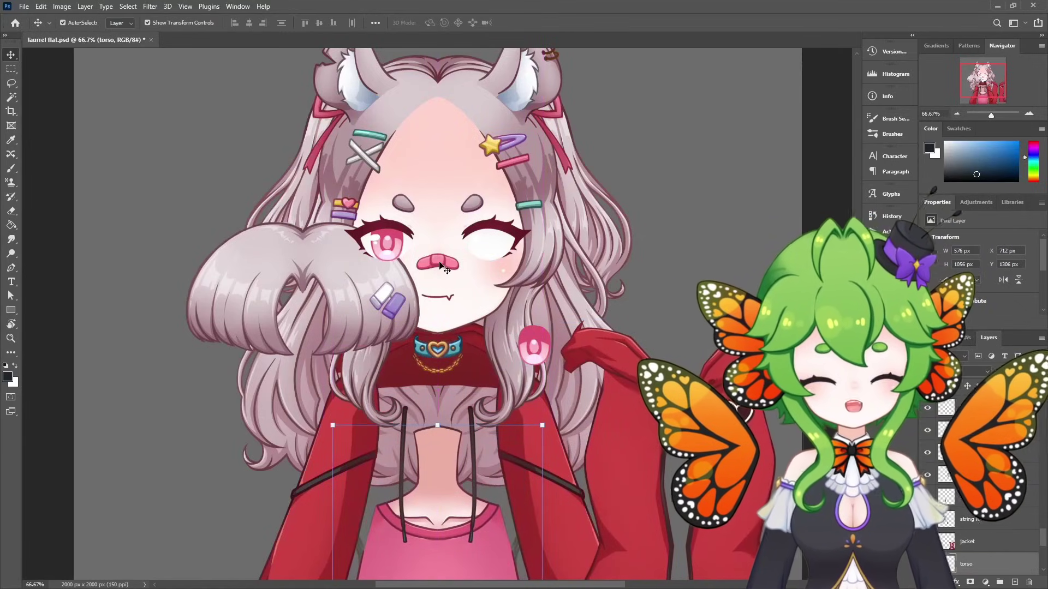
{"action": "left_click_drag", "start_coordinate": [436, 263], "coordinate": [454, 418]}
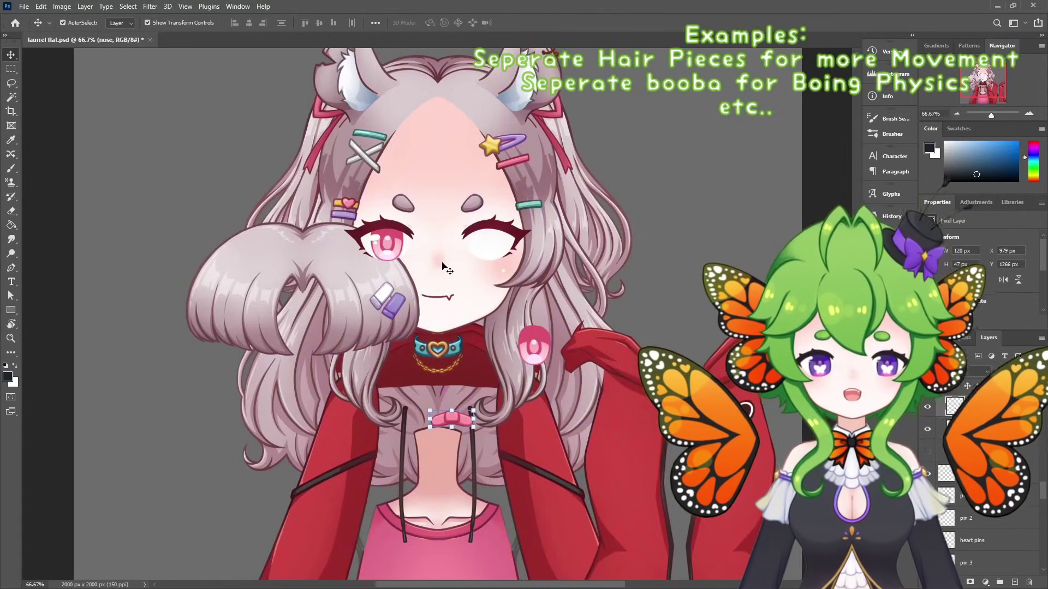
Undo pulling the face skin down, then move the head piece off the face to the upper right
{"action": "left_click_drag", "start_coordinate": [455, 289], "coordinate": [508, 578]}
{"action": "key", "text": "ctrl+z"}
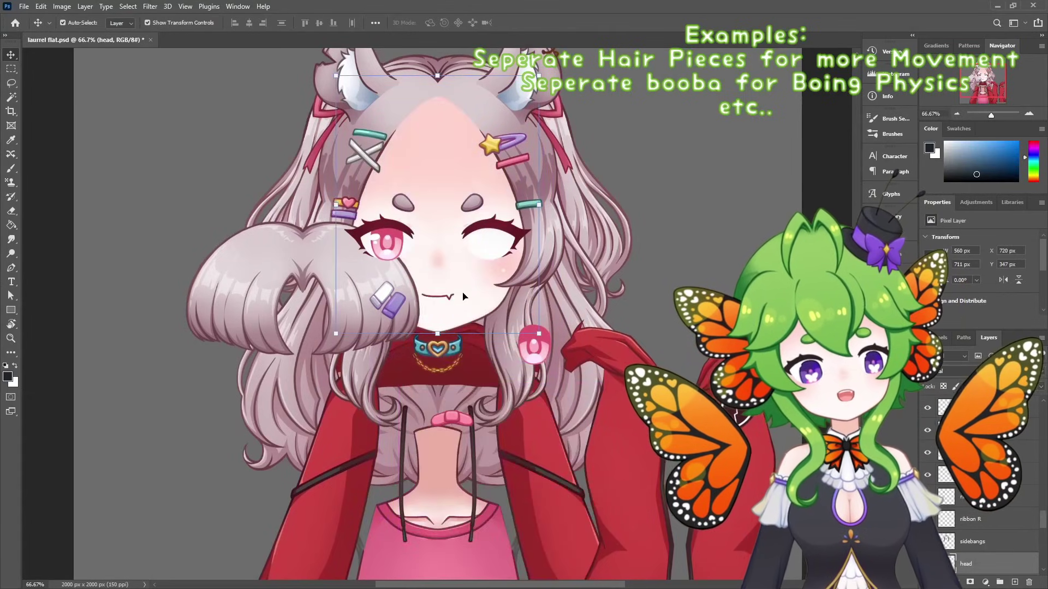
{"action": "left_click_drag", "start_coordinate": [488, 291], "coordinate": [634, 278]}
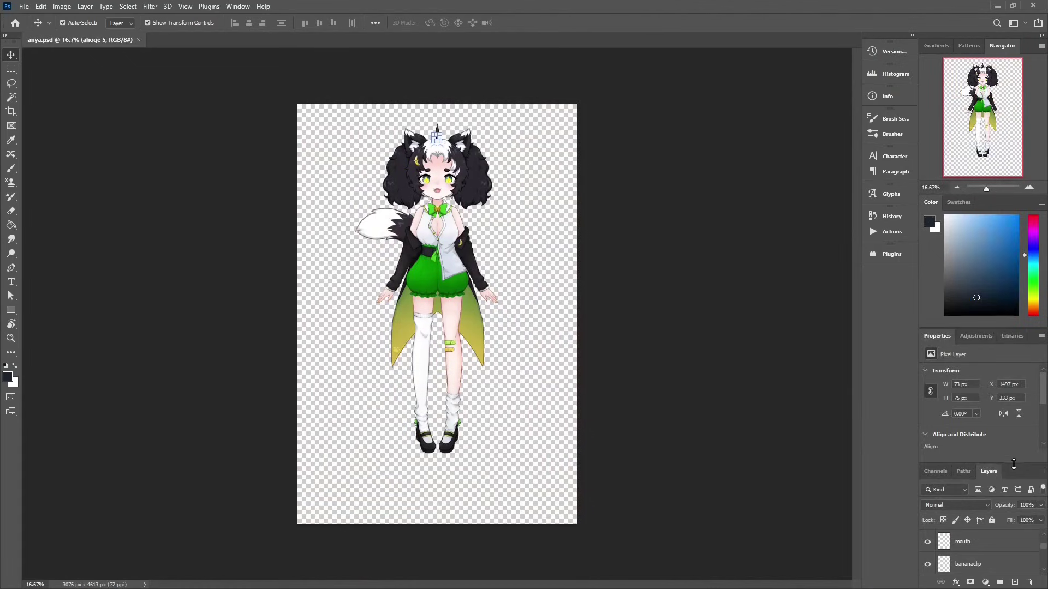
Browse the anya.psd layers, then zoom in twice to 66.7% to examine her face and outfit
{"action": "scroll", "coordinate": [982, 491], "scroll_direction": "down", "scroll_amount": 3}
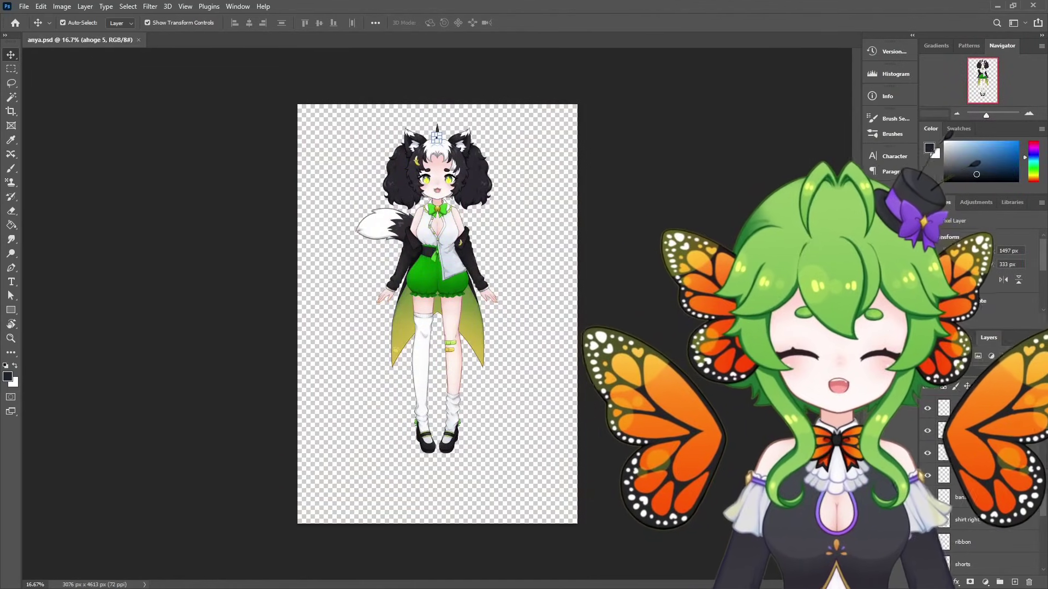
{"action": "scroll", "coordinate": [982, 491], "scroll_direction": "up", "scroll_amount": 3}
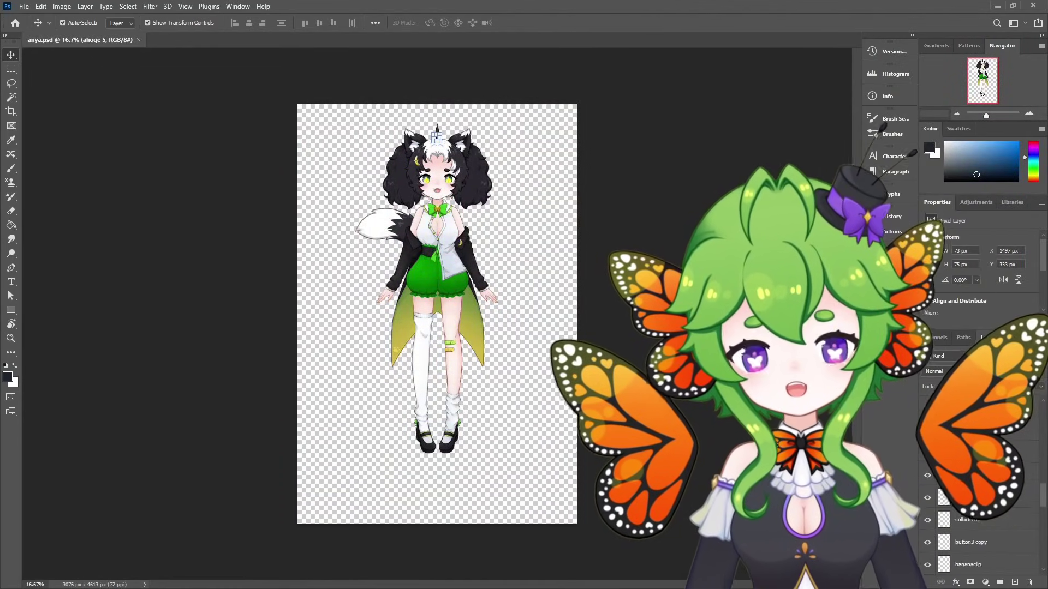
{"action": "scroll", "coordinate": [982, 491], "scroll_direction": "down", "scroll_amount": 3}
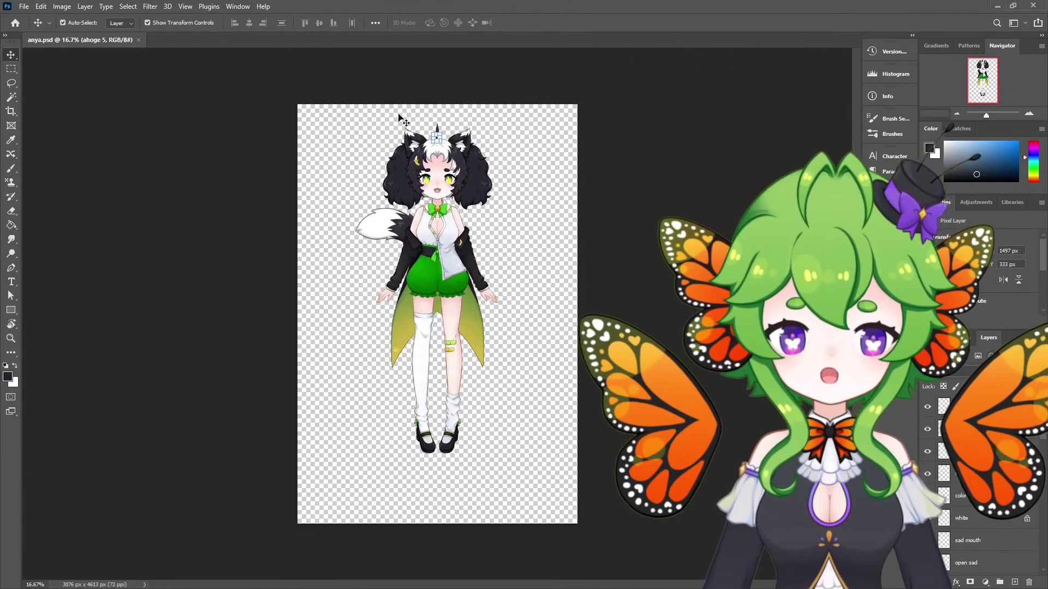
{"action": "key", "text": "ctrl+plus"}
{"action": "key", "text": "ctrl+plus"}
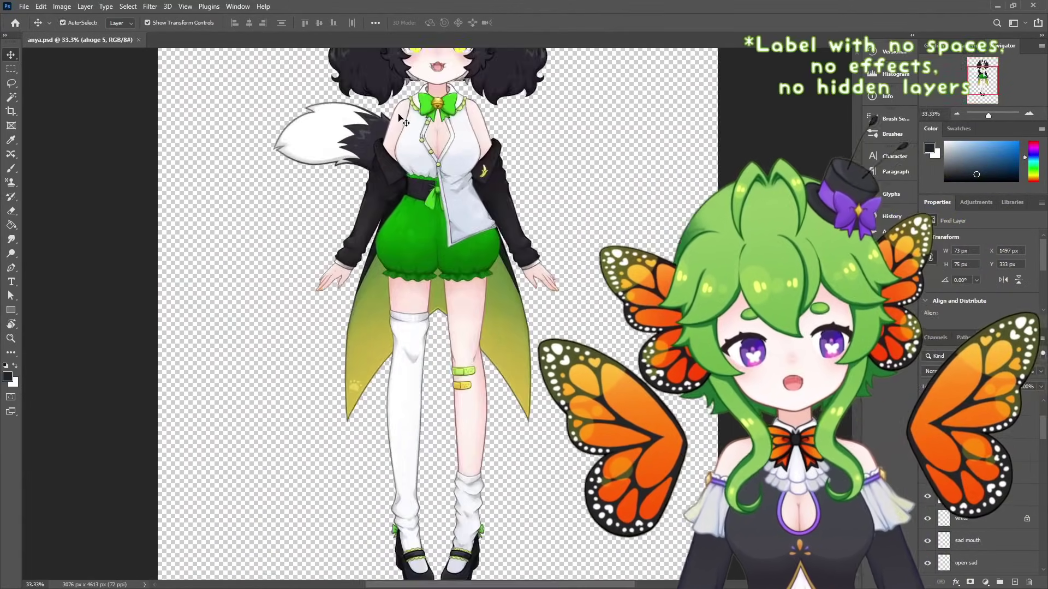
{"action": "scroll", "coordinate": [420, 135], "scroll_direction": "up", "scroll_amount": 3}
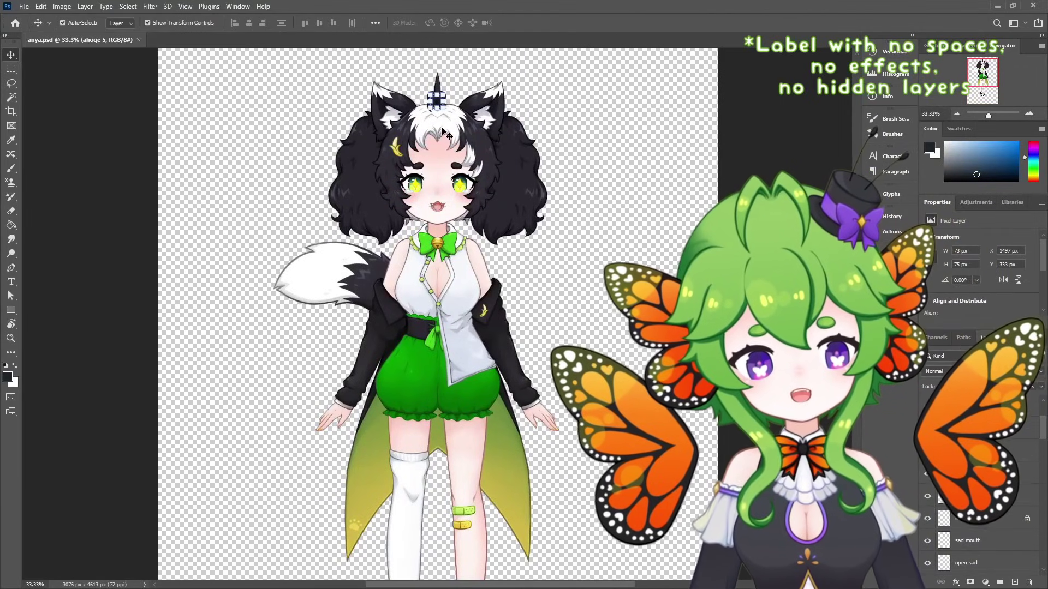
{"action": "key", "text": "ctrl+plus"}
{"action": "key", "text": "ctrl+plus"}
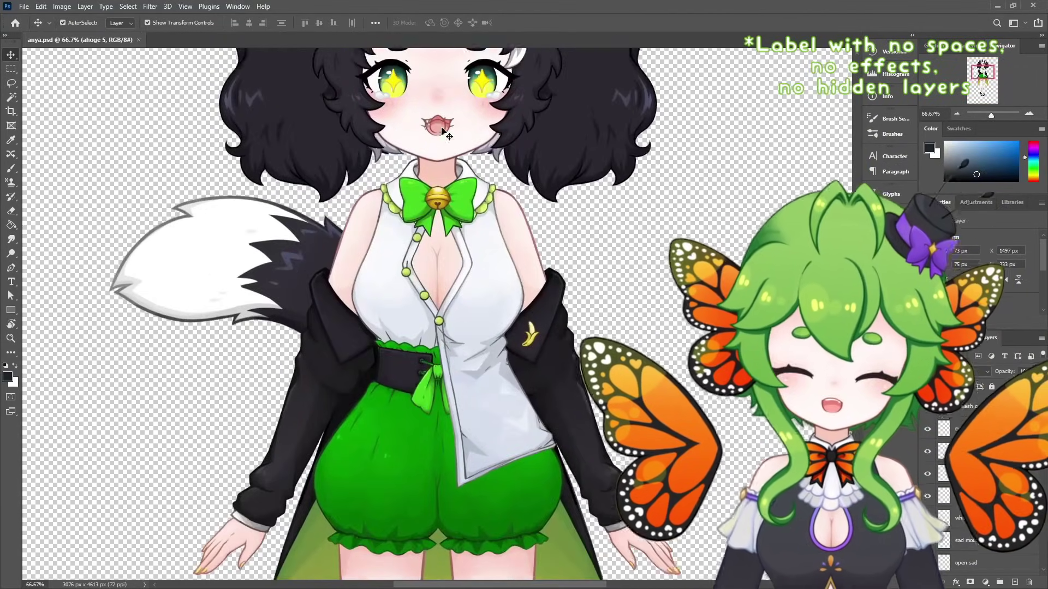
{"action": "scroll", "coordinate": [446, 135], "scroll_direction": "up", "scroll_amount": 4}
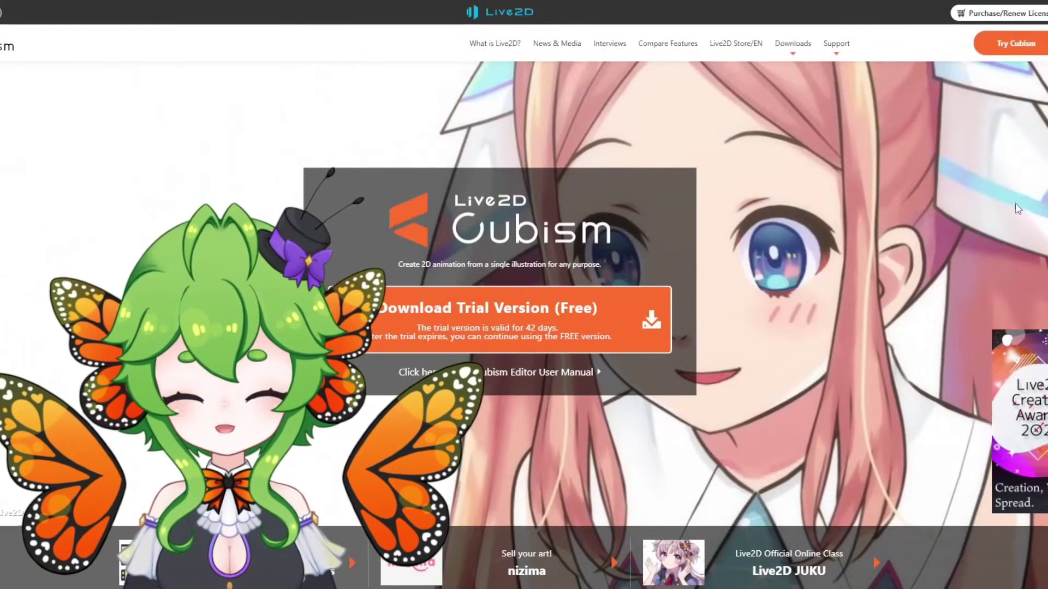
Scroll through the Live2D Cubism overview and on through the Iron Vertex 'Our Works' commission tiers
{"action": "scroll", "coordinate": [1009, 204], "scroll_direction": "down", "scroll_amount": 4}
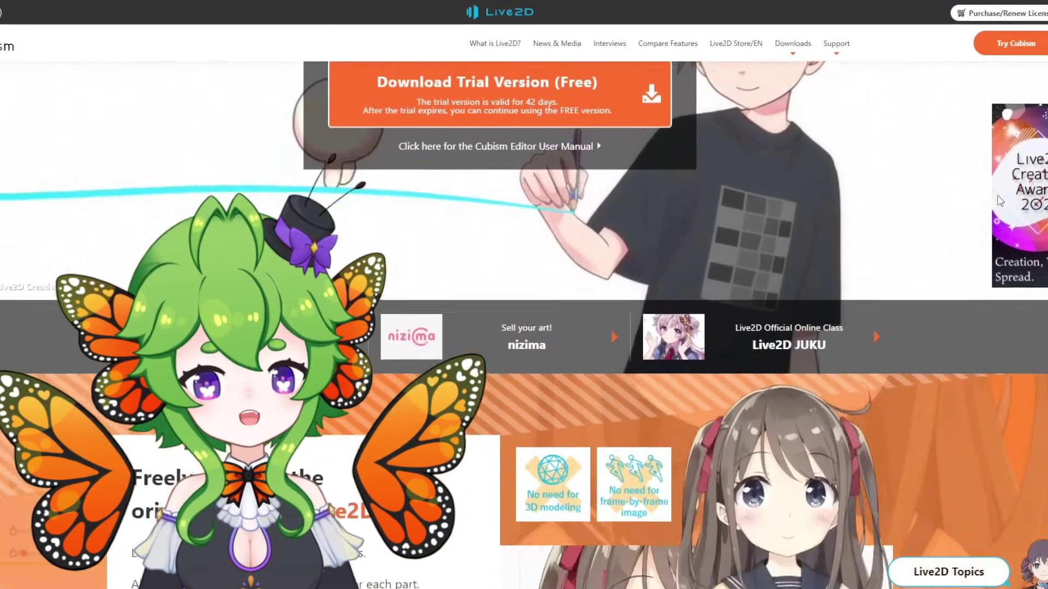
{"action": "scroll", "coordinate": [1000, 201], "scroll_direction": "down", "scroll_amount": 5}
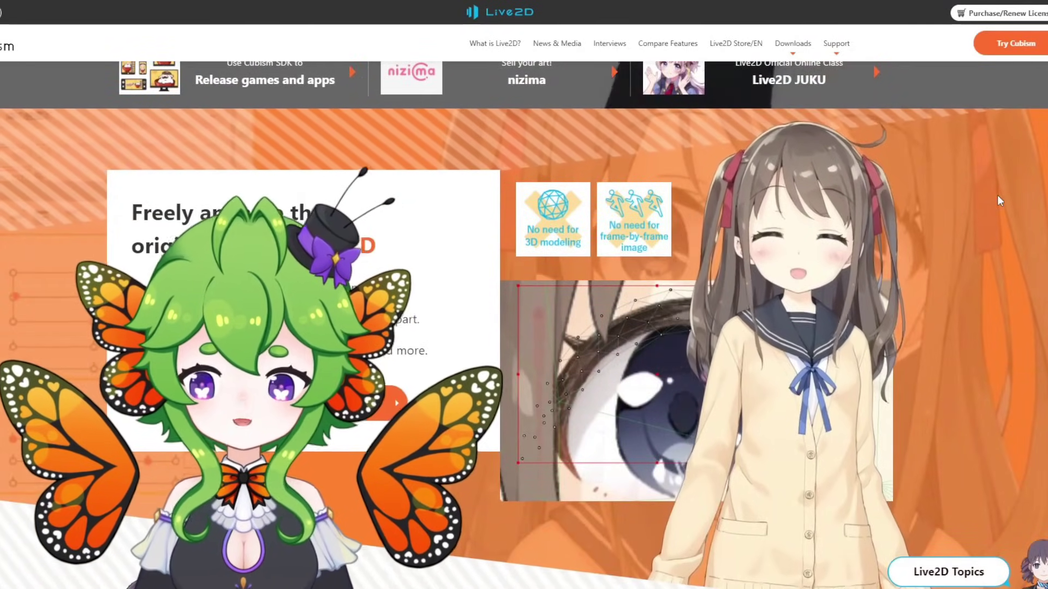
{"action": "scroll", "coordinate": [997, 196], "scroll_direction": "down", "scroll_amount": 7}
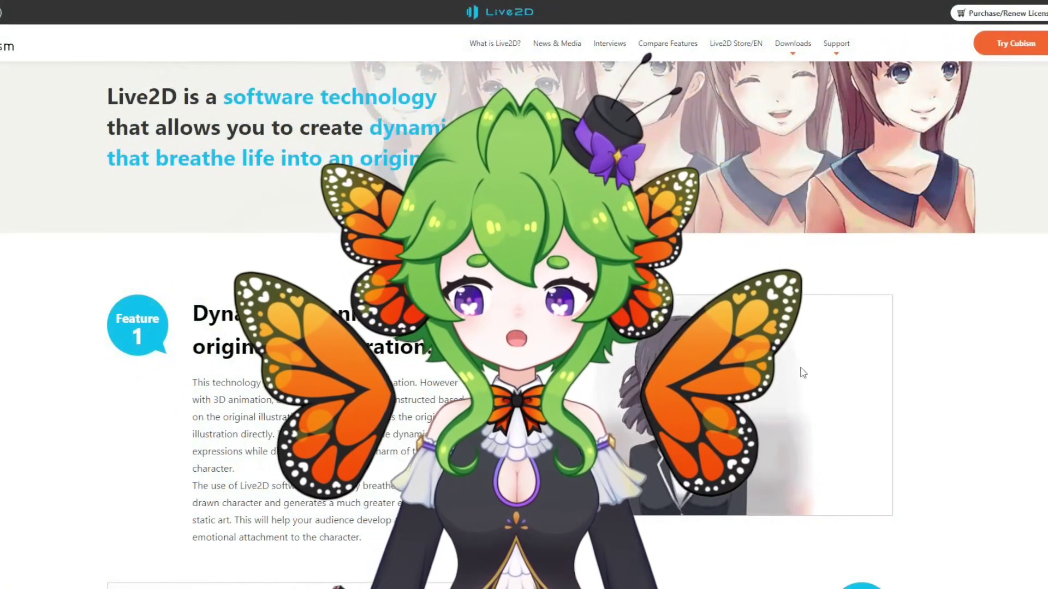
{"action": "scroll", "coordinate": [803, 372], "scroll_direction": "down", "scroll_amount": 12}
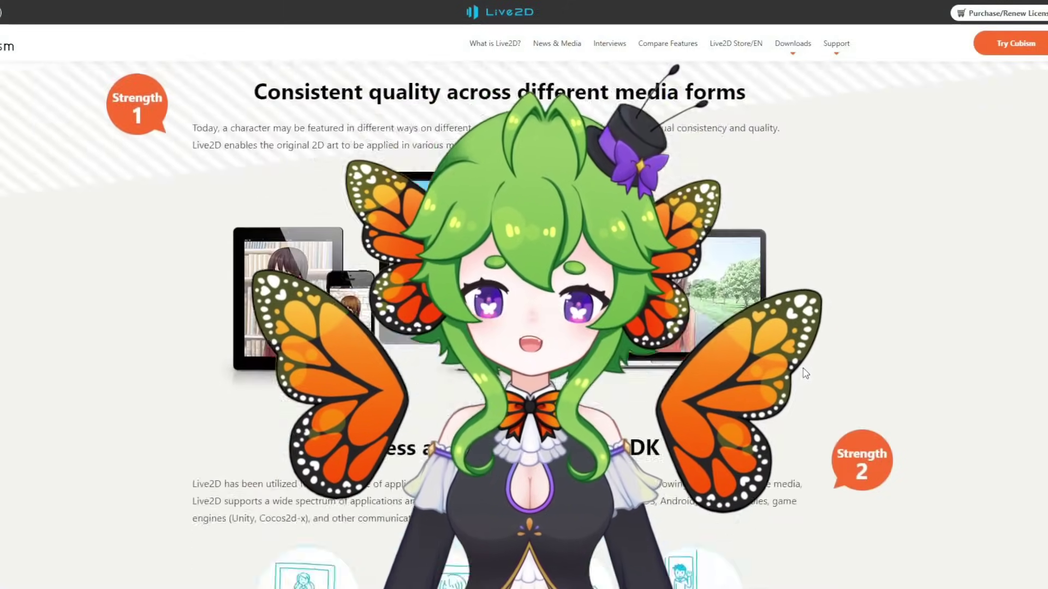
{"action": "scroll", "coordinate": [804, 373], "scroll_direction": "down", "scroll_amount": 15}
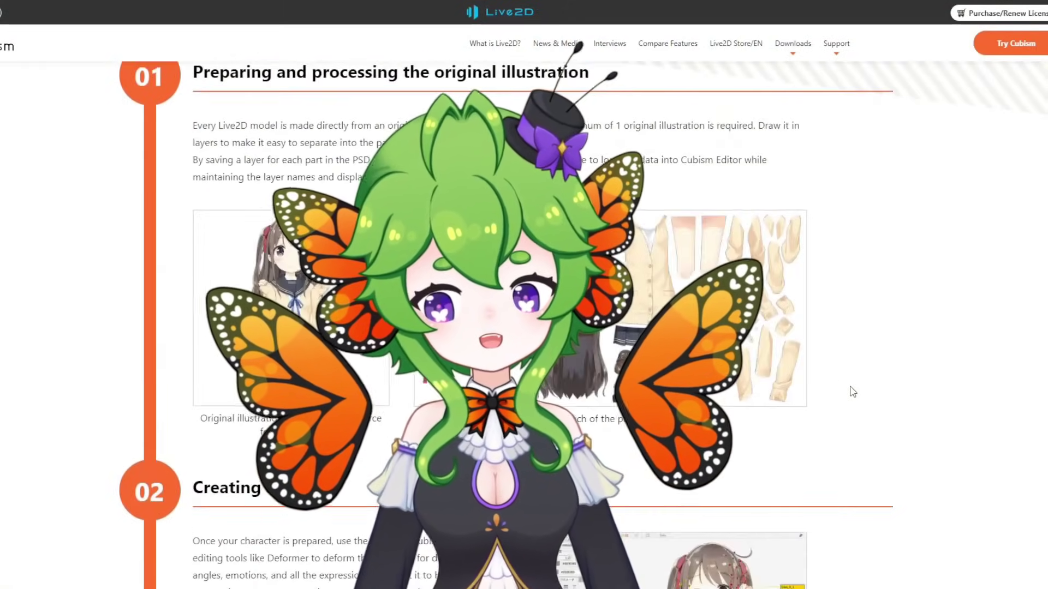
{"action": "scroll", "coordinate": [851, 391], "scroll_direction": "down", "scroll_amount": 7}
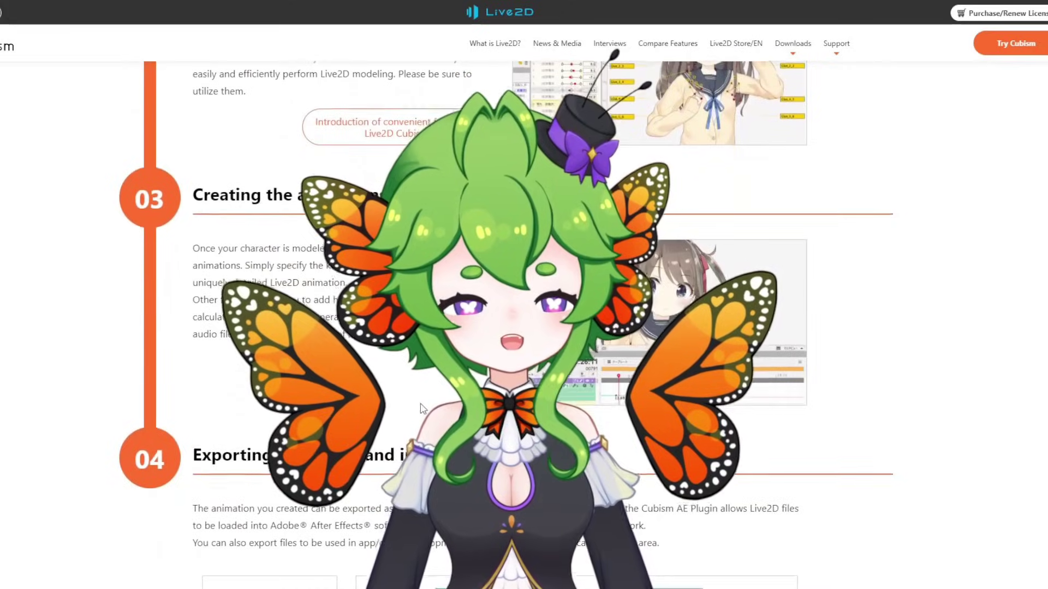
{"action": "scroll", "coordinate": [420, 409], "scroll_direction": "down", "scroll_amount": 10}
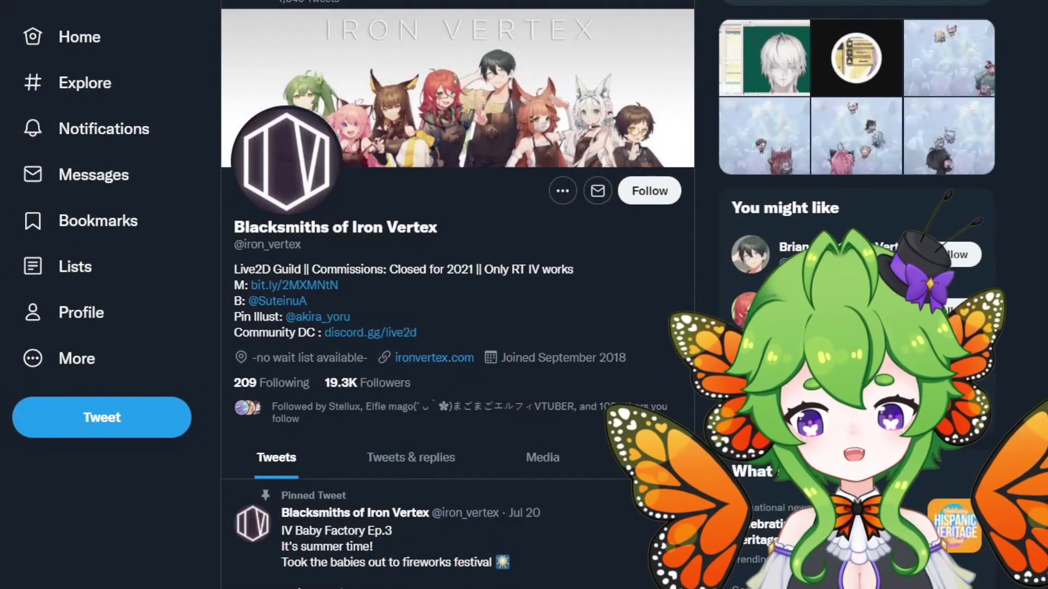
{"action": "scroll", "coordinate": [686, 323], "scroll_direction": "down", "scroll_amount": 4}
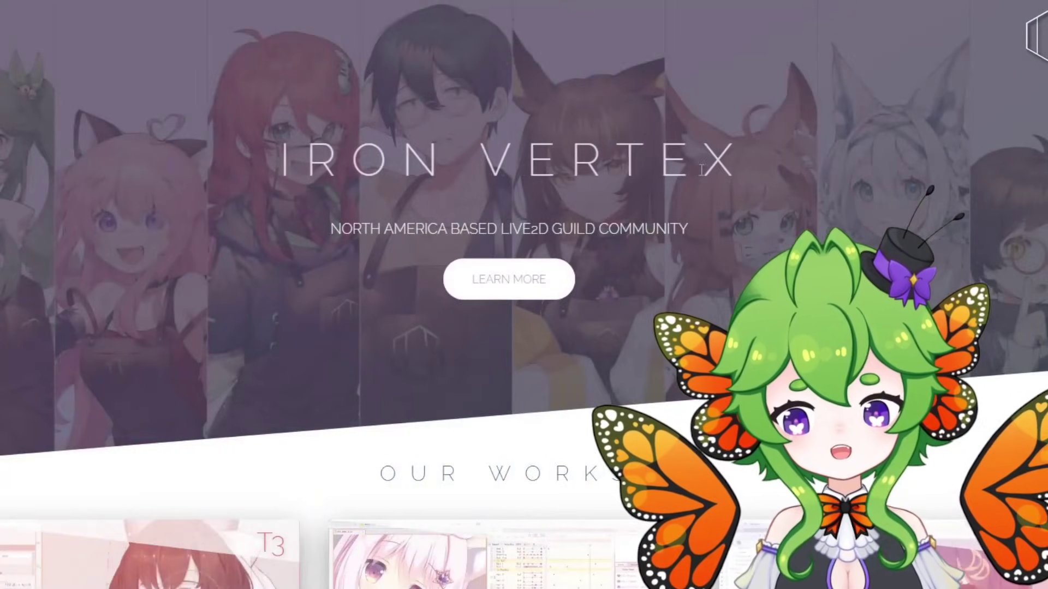
{"action": "scroll", "coordinate": [703, 176], "scroll_direction": "down", "scroll_amount": 6}
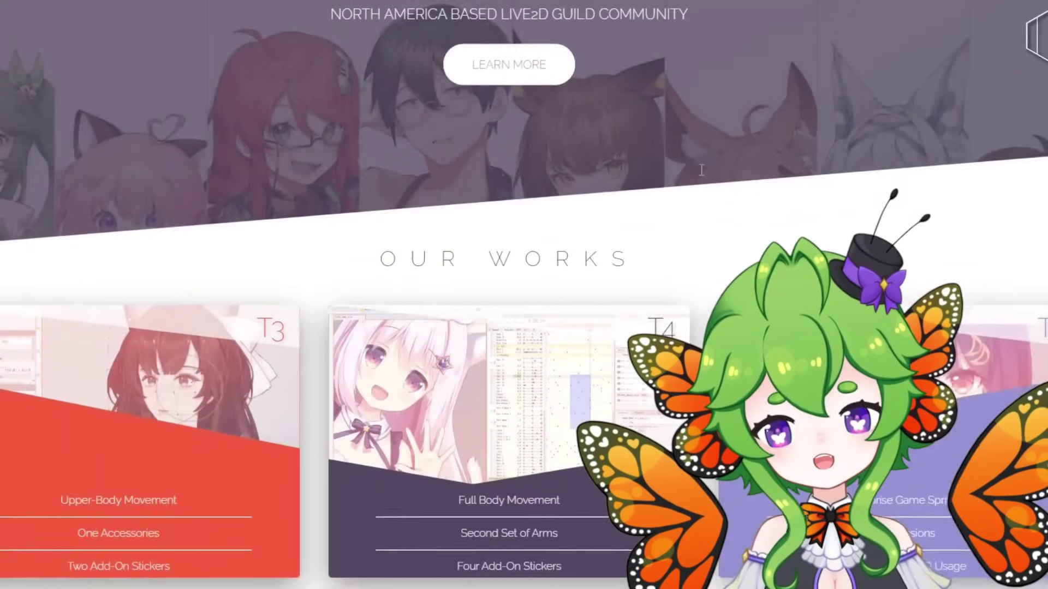
Scroll up through the older posts in the Live2D Community #announcement channel
{"action": "scroll", "coordinate": [704, 172], "scroll_direction": "down", "scroll_amount": 5}
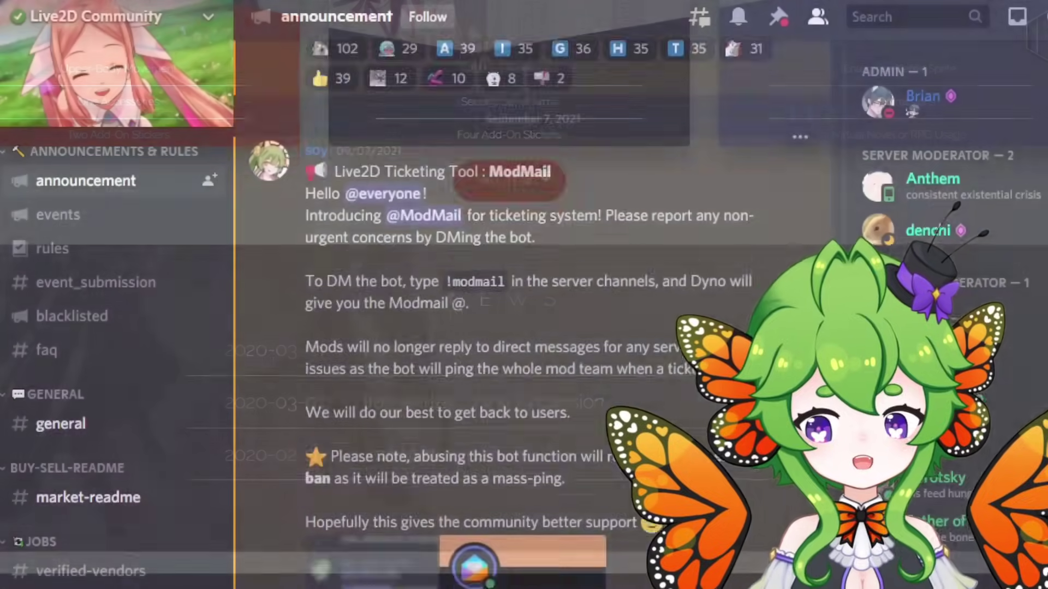
{"action": "scroll", "coordinate": [532, 305], "scroll_direction": "up", "scroll_amount": 15}
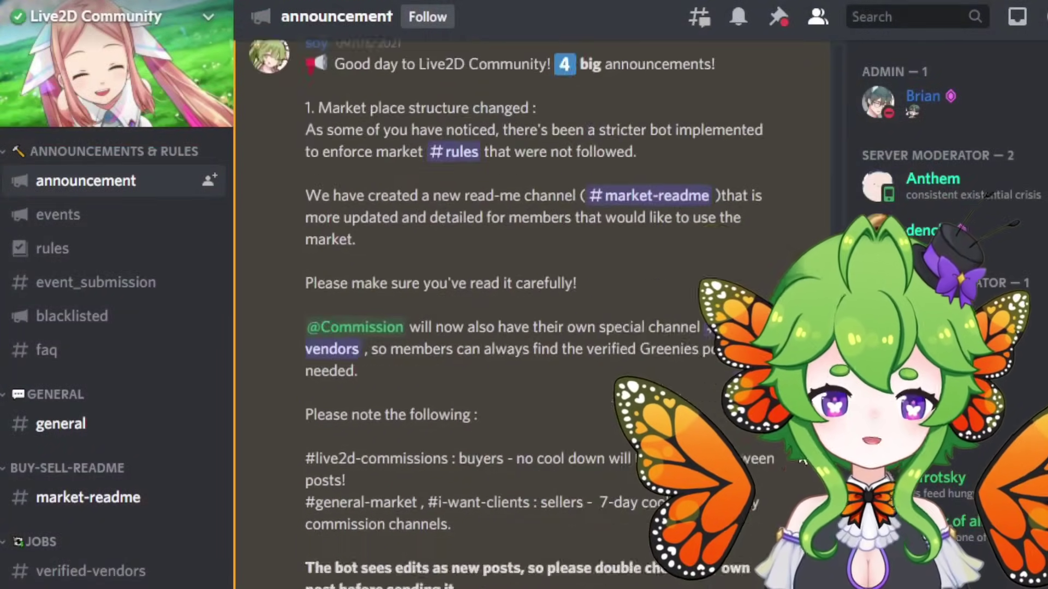
{"action": "scroll", "coordinate": [532, 306], "scroll_direction": "up", "scroll_amount": 10}
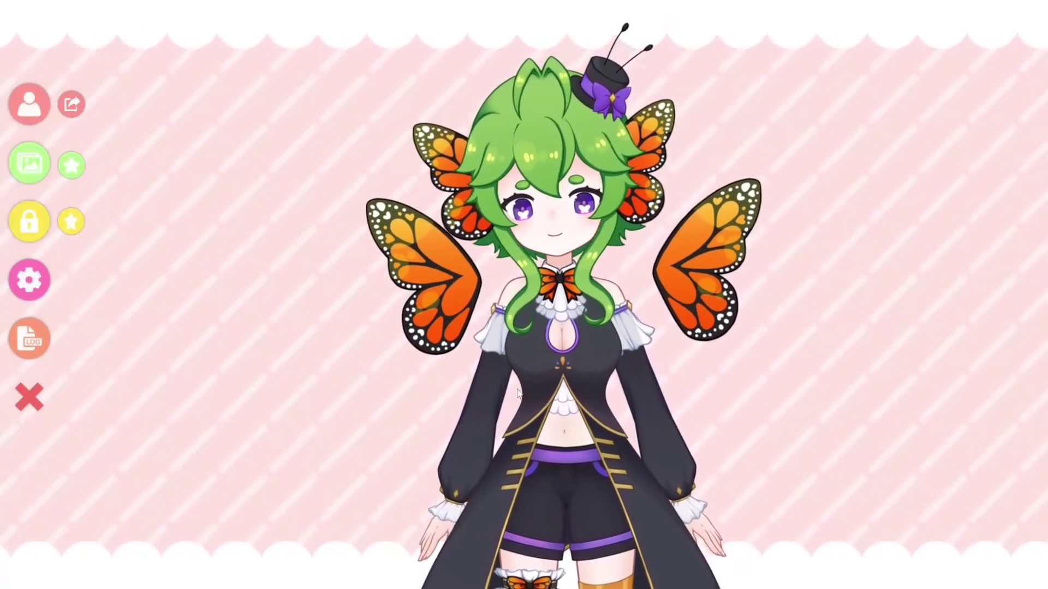
Open VTube Studio's model list and start importing your own Live2D model
{"action": "left_click", "coordinate": [25, 97]}
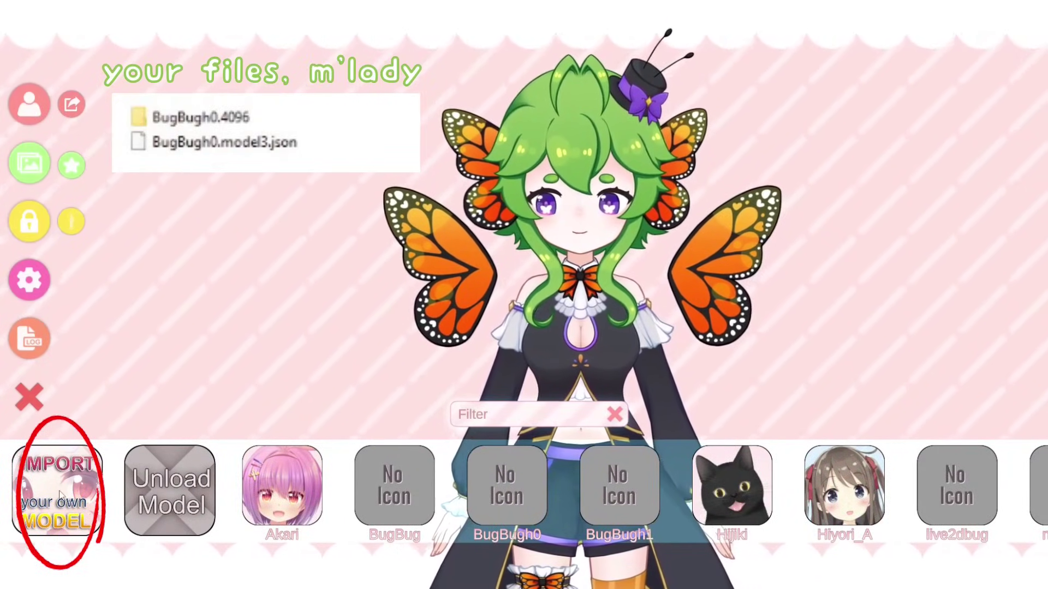
{"action": "left_click", "coordinate": [59, 491]}
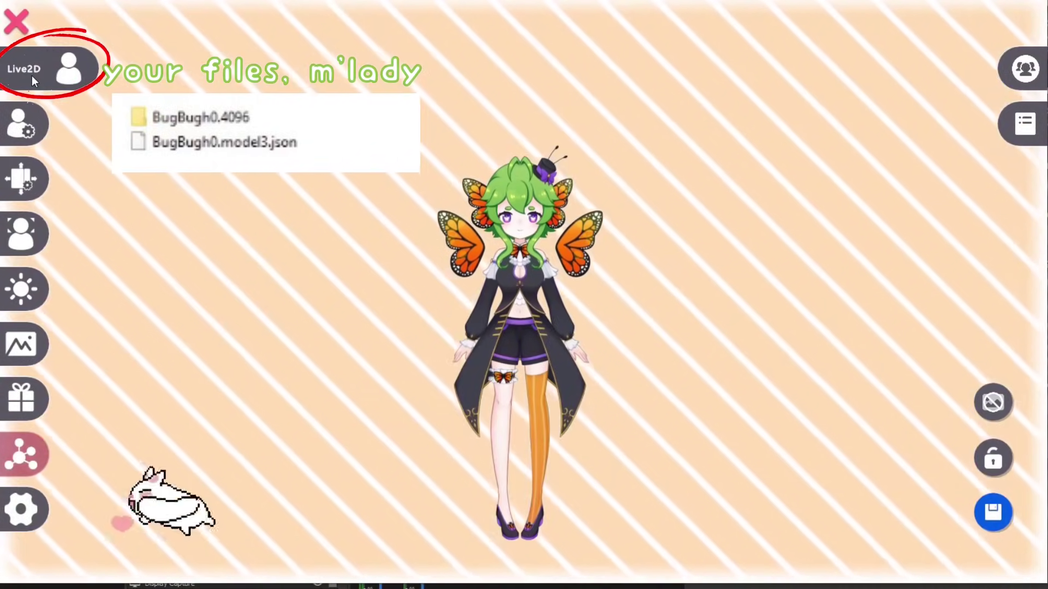